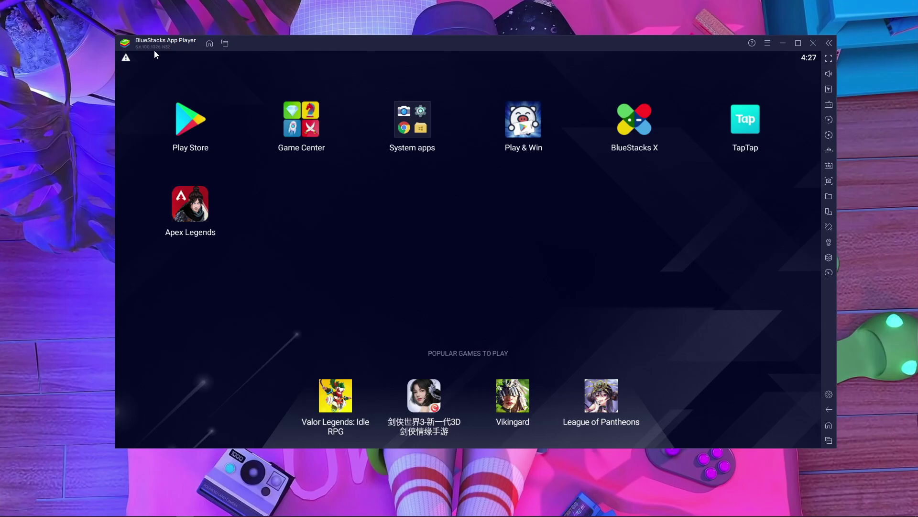
# Pull down the Android notification shade and clear all notifications.
pyautogui.moveTo(163, 56); pyautogui.dragTo(287, 167)
pyautogui.click(340, 173)
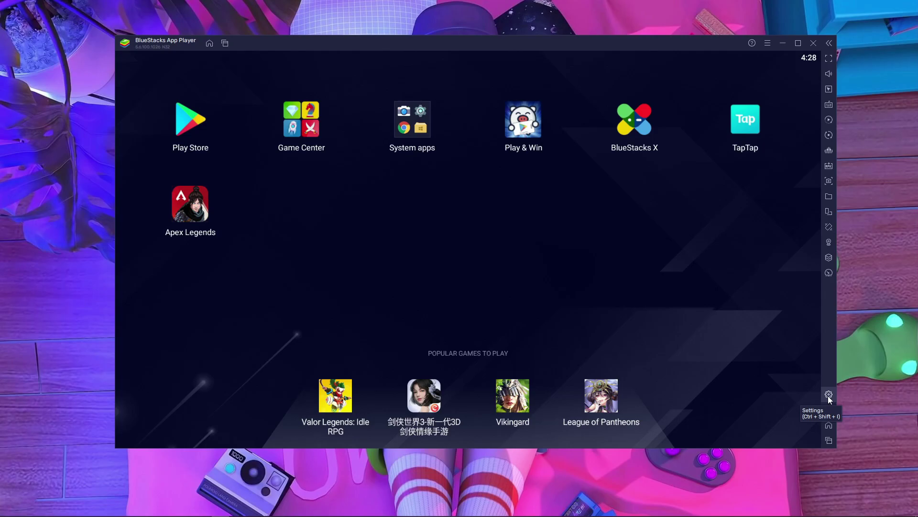
# Open BlueStacks Settings on the Display page showing 1920 x 1080 and 240 DPI.
pyautogui.click(829, 395)
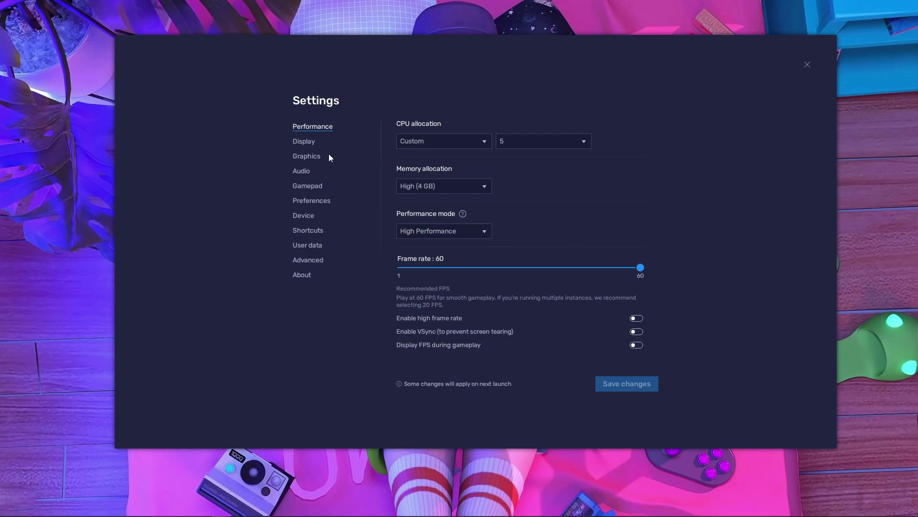
pyautogui.click(306, 142)
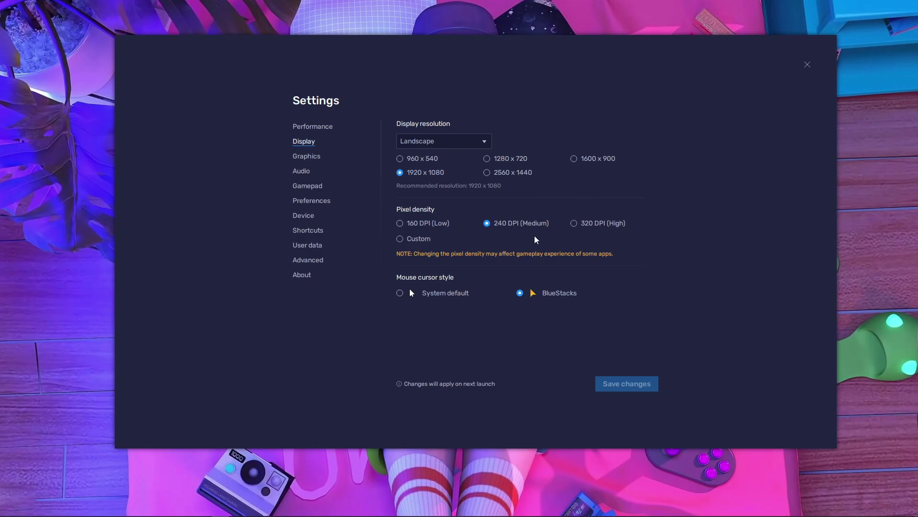
# Go to the Graphics settings and keep the interface renderer on Auto.
pyautogui.click(314, 158)
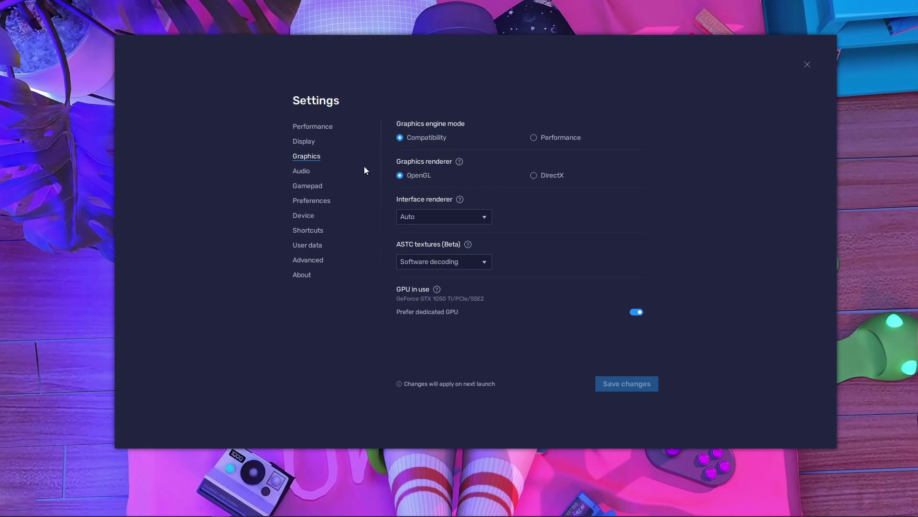
pyautogui.click(443, 218)
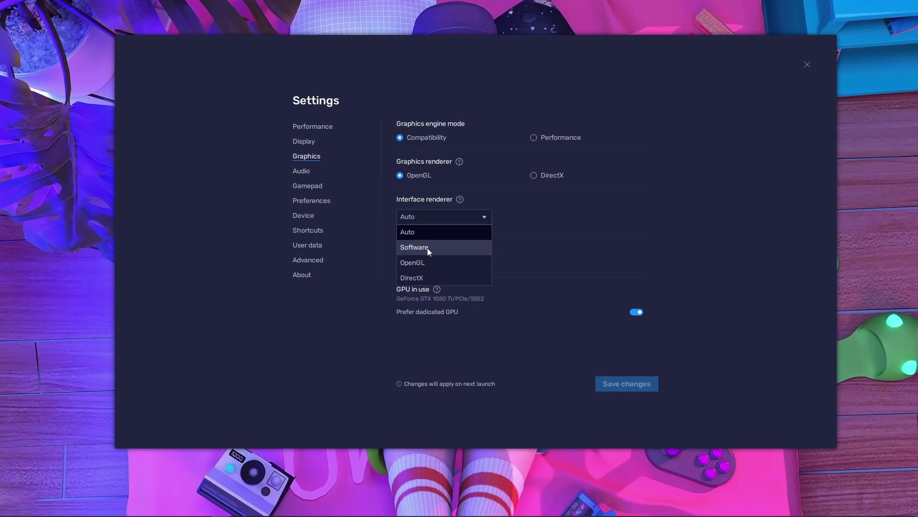
pyautogui.click(432, 233)
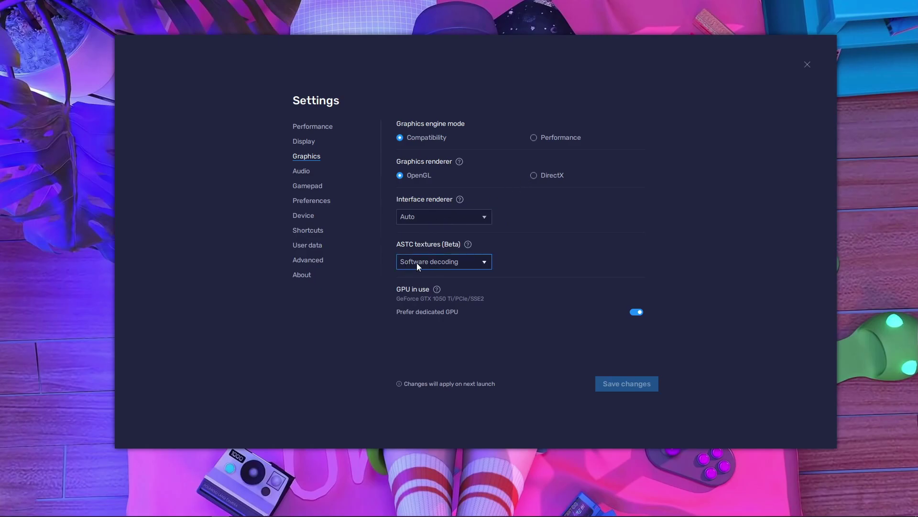
pyautogui.click(438, 261)
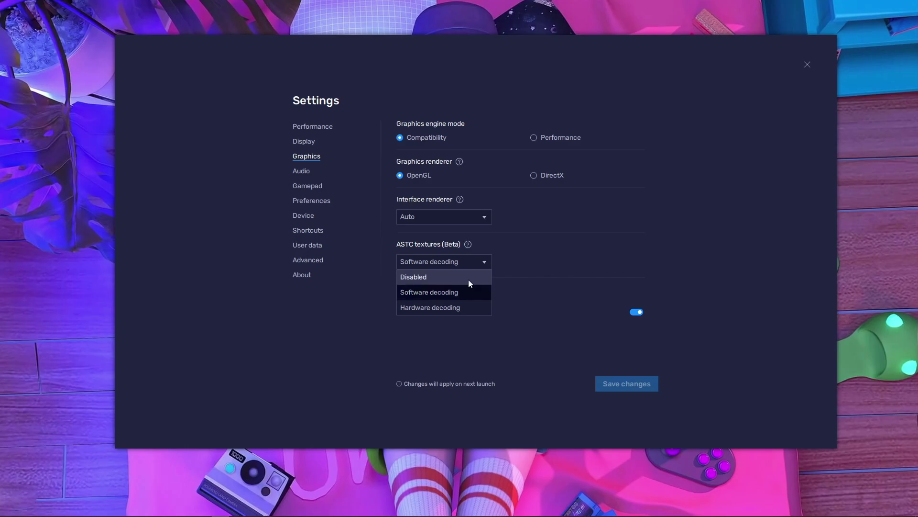
pyautogui.click(442, 294)
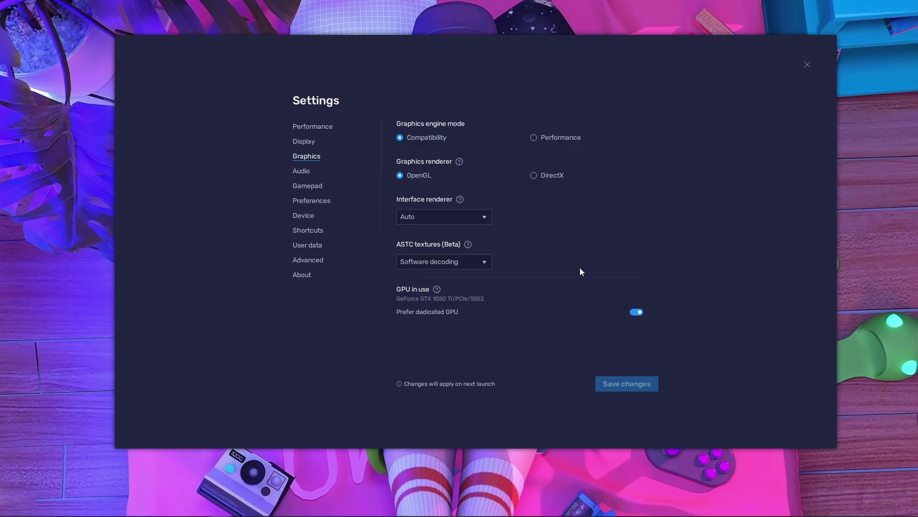
pyautogui.click(453, 259)
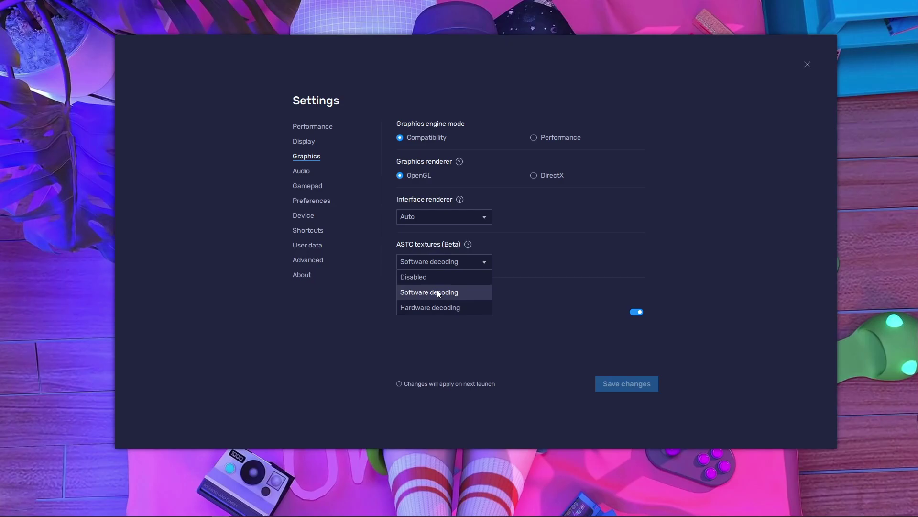
pyautogui.click(592, 264)
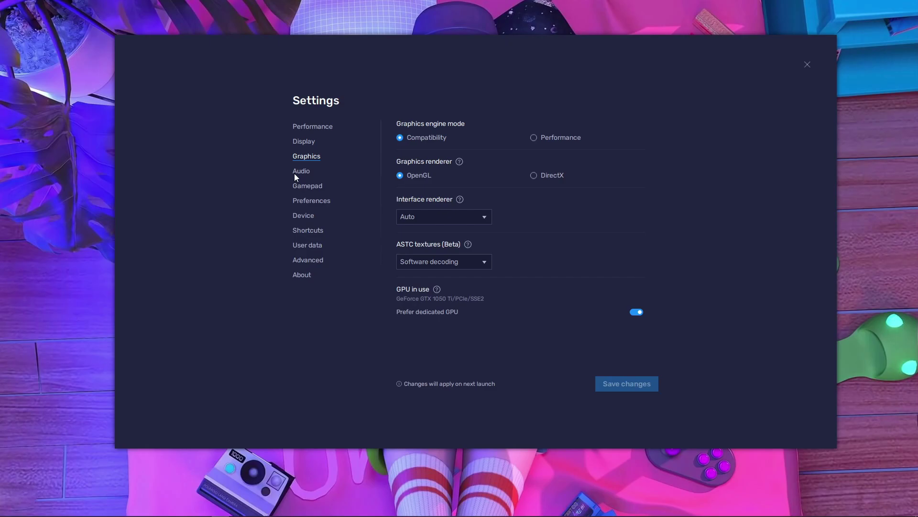
# Keep the Samsung Galaxy S21 Ultra device profile, then close Settings.
pyautogui.click(306, 217)
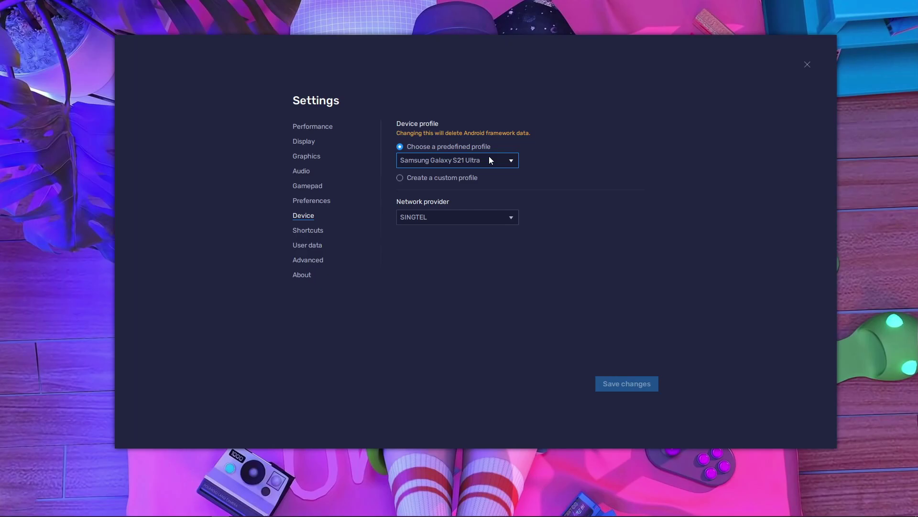
pyautogui.click(489, 157)
pyautogui.scroll(-3, 461, 187)
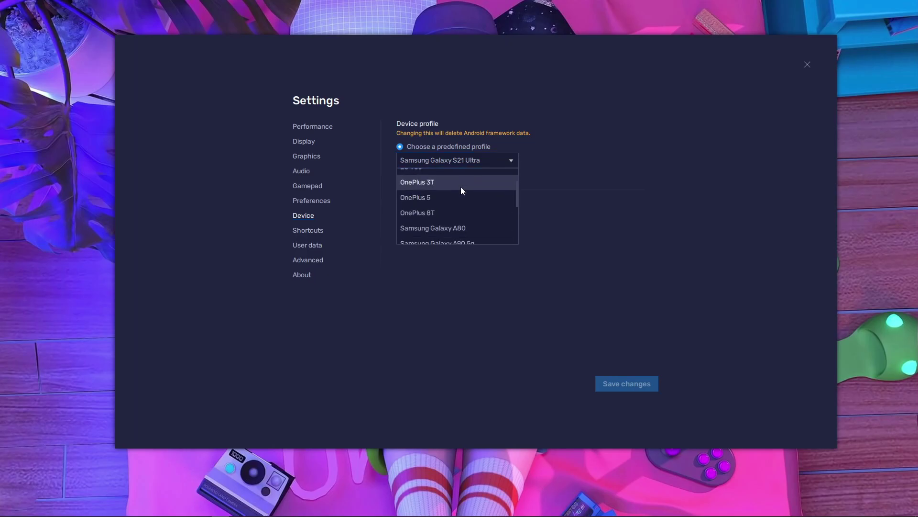
pyautogui.scroll(-5, 460, 186)
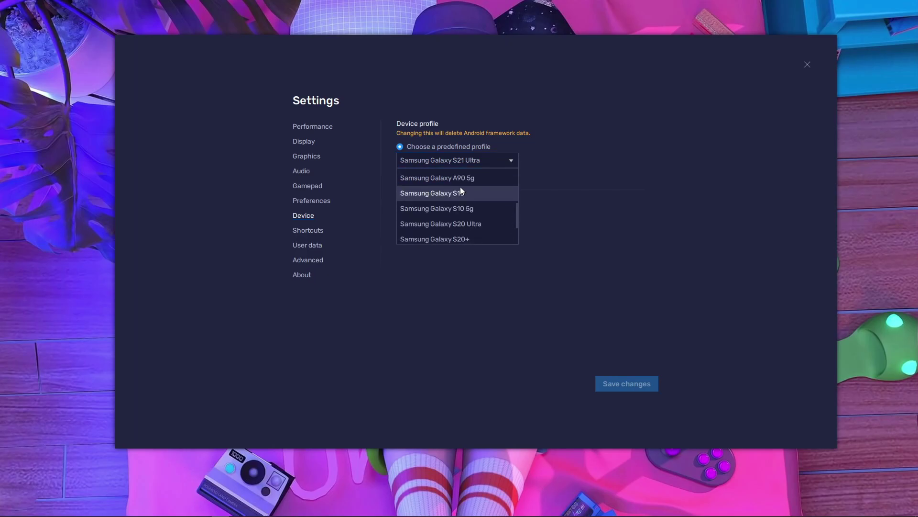
pyautogui.click(626, 225)
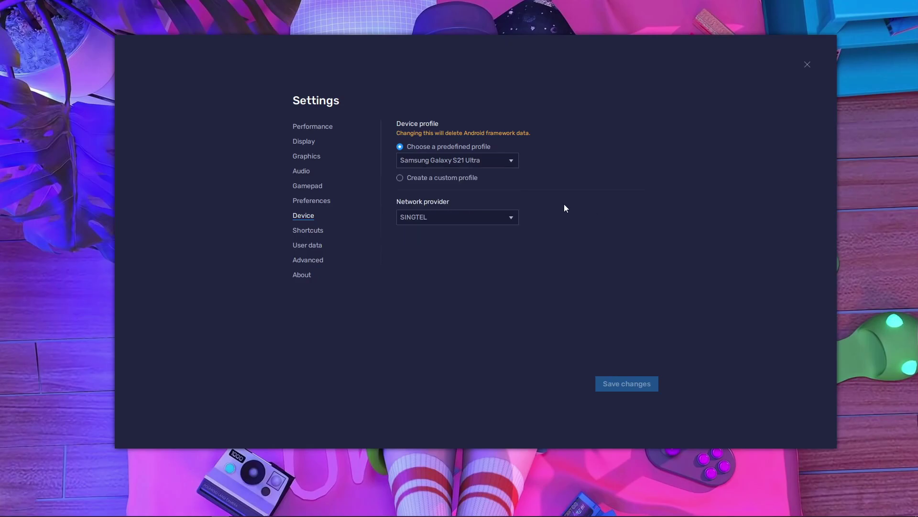
pyautogui.click(808, 64)
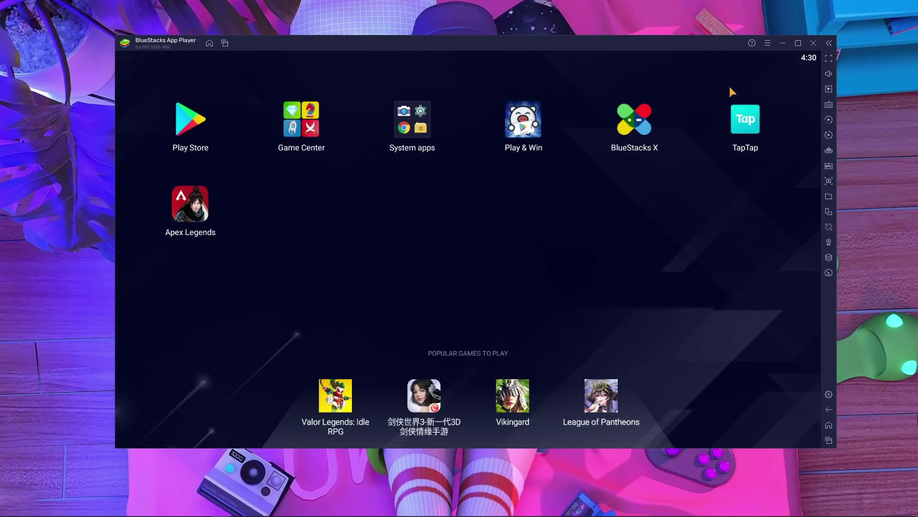
# Launch Apex Legends from the BlueStacks home screen.
pyautogui.click(207, 216)
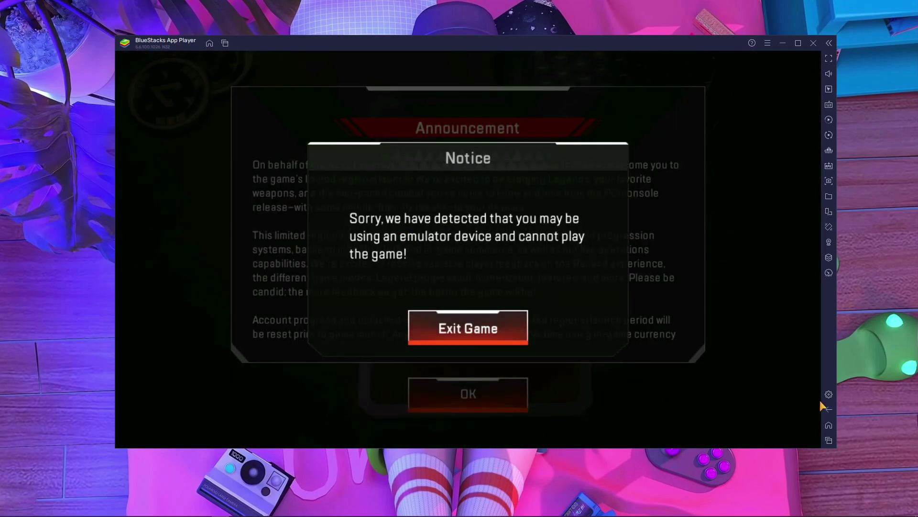
# Dismiss the emulator detection notice and close the game announcement.
pyautogui.click(827, 409)
pyautogui.press('Escape')
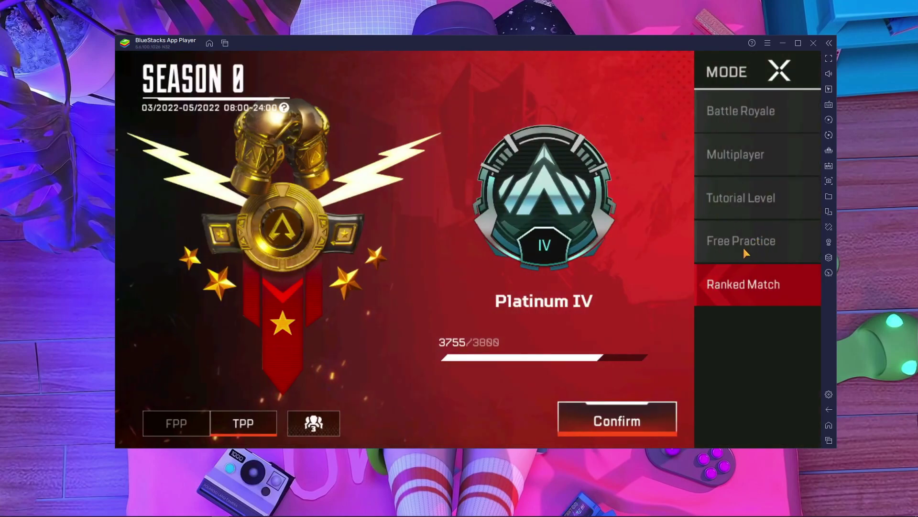
# Select and confirm Free Practice mode, then start the Firing Range session.
pyautogui.click(743, 246)
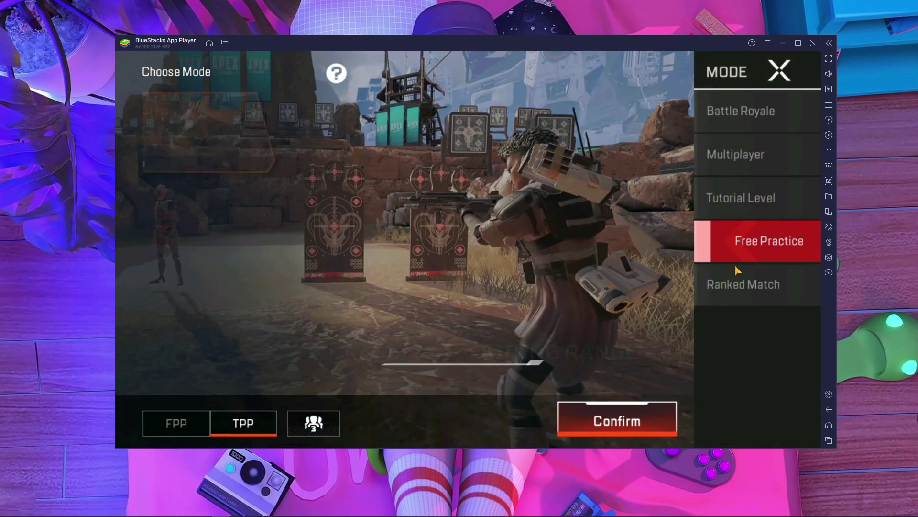
pyautogui.click(628, 424)
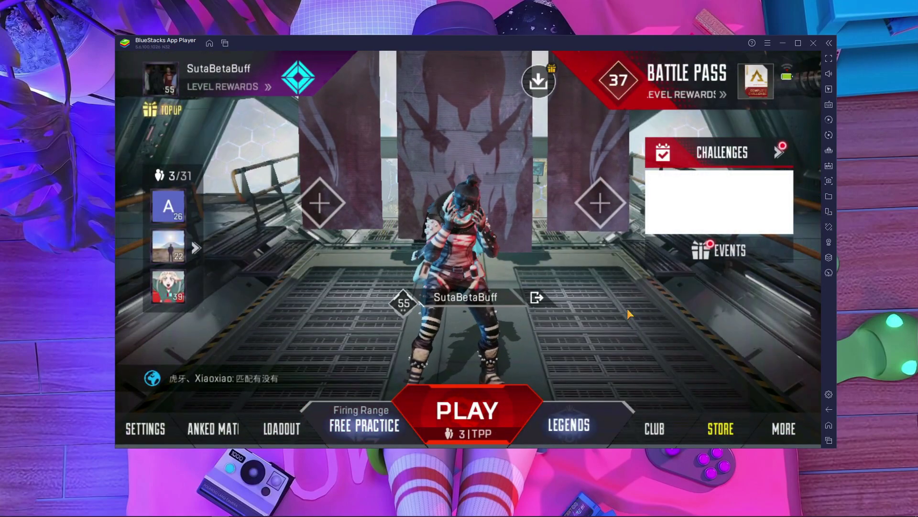
pyautogui.click(451, 420)
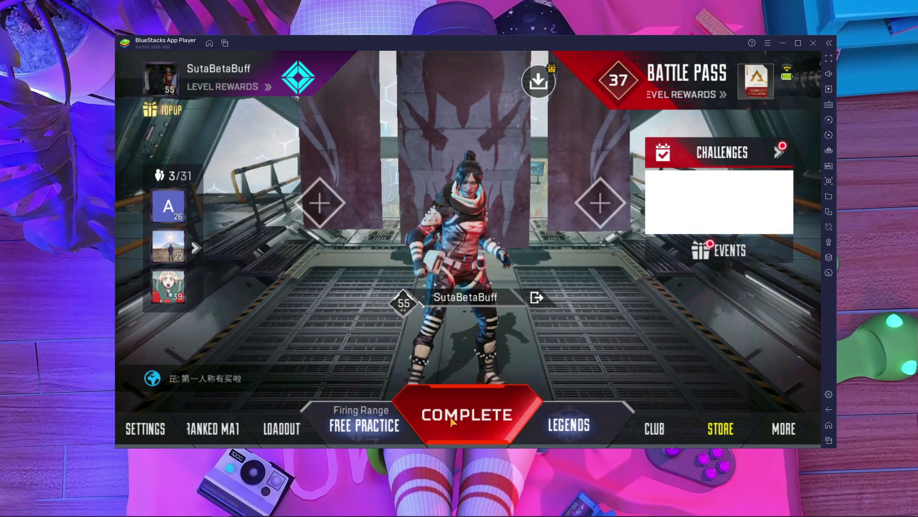